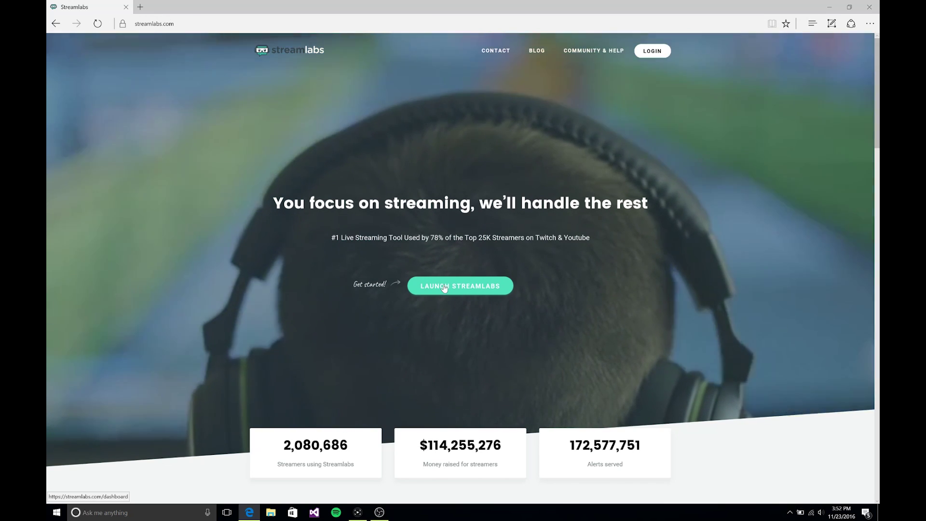
Launch the Streamlabs dashboard showing November 23rd's $0.00 totals and recent subscription events.
click(486, 288)
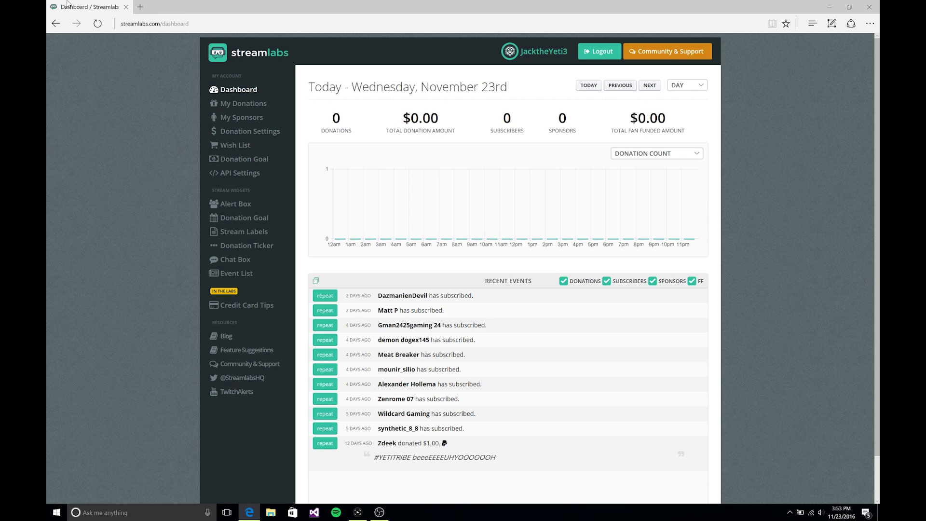
Open the Alert Box v4 widget page and select its full widget URL.
click(236, 204)
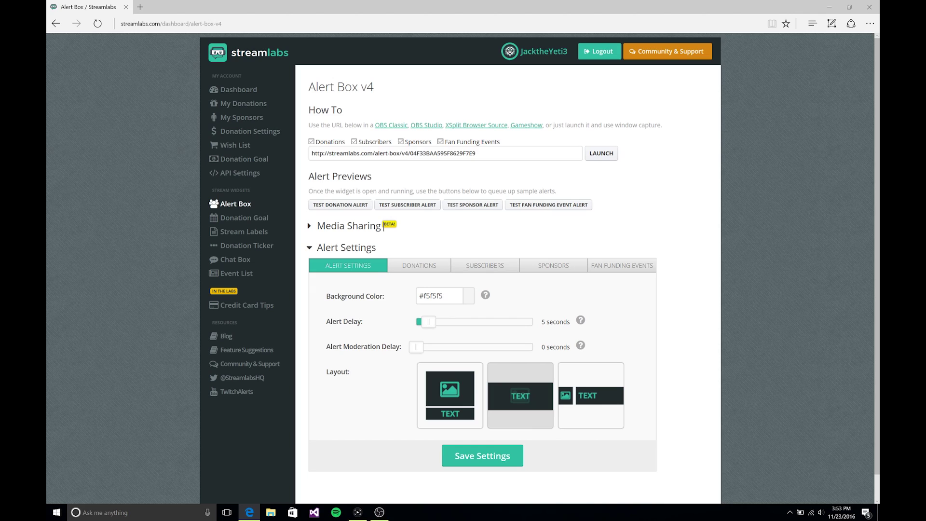
triple_click(478, 158)
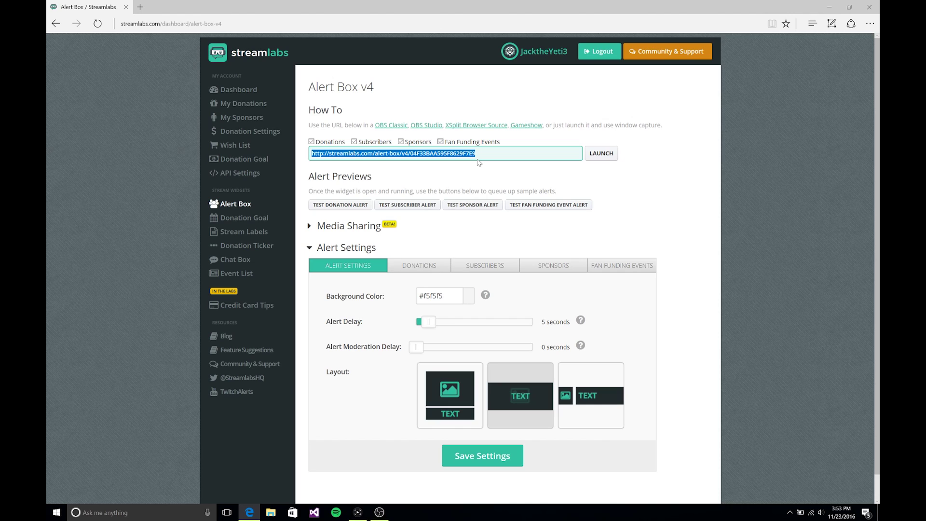
Look through the donation, subscriber, sponsor and fan funding alert options, ending on subscribers.
click(553, 250)
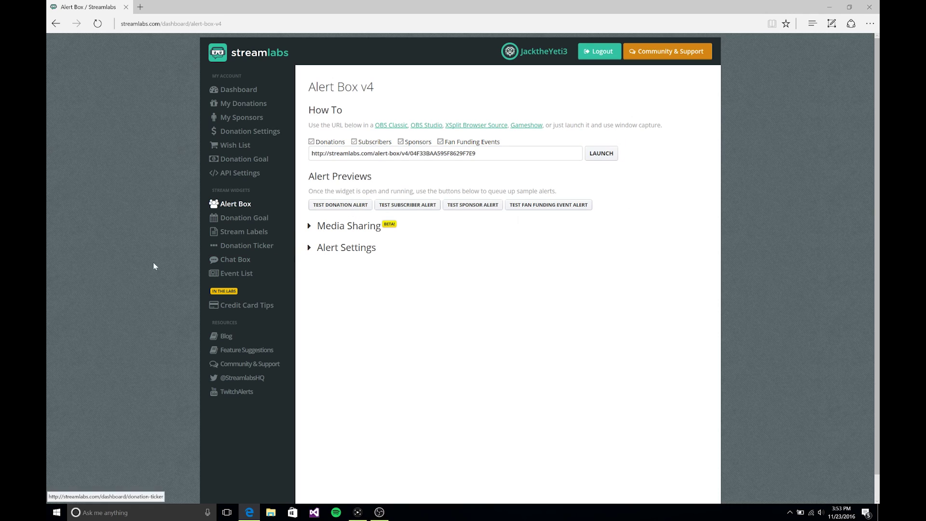
click(311, 248)
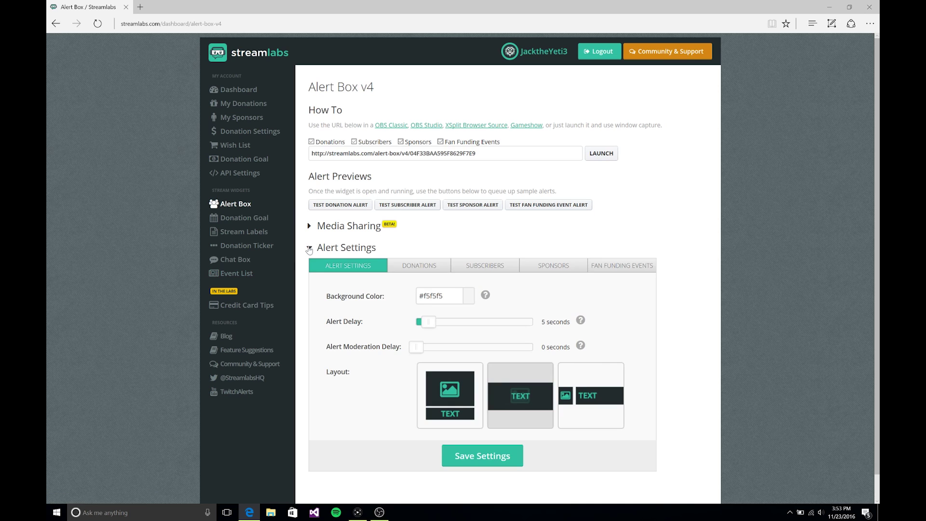
scroll(716, 327, down, 1)
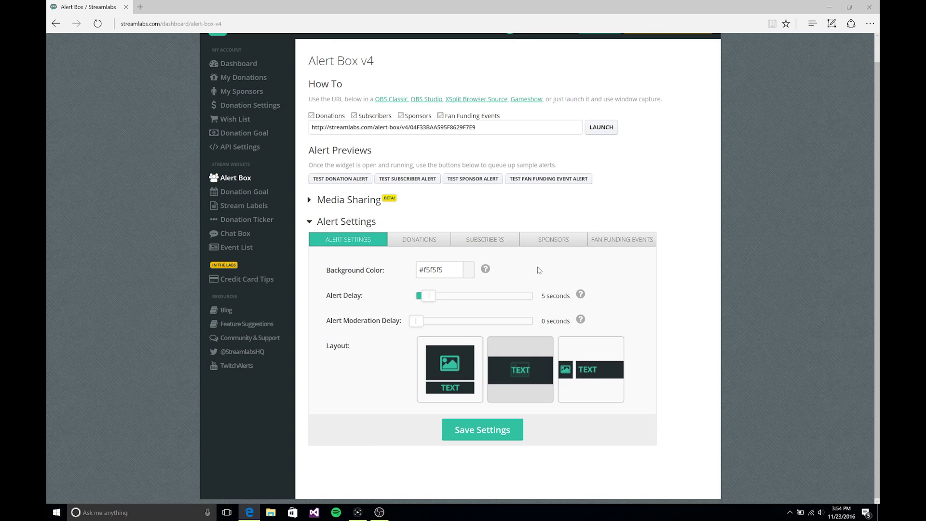
click(410, 238)
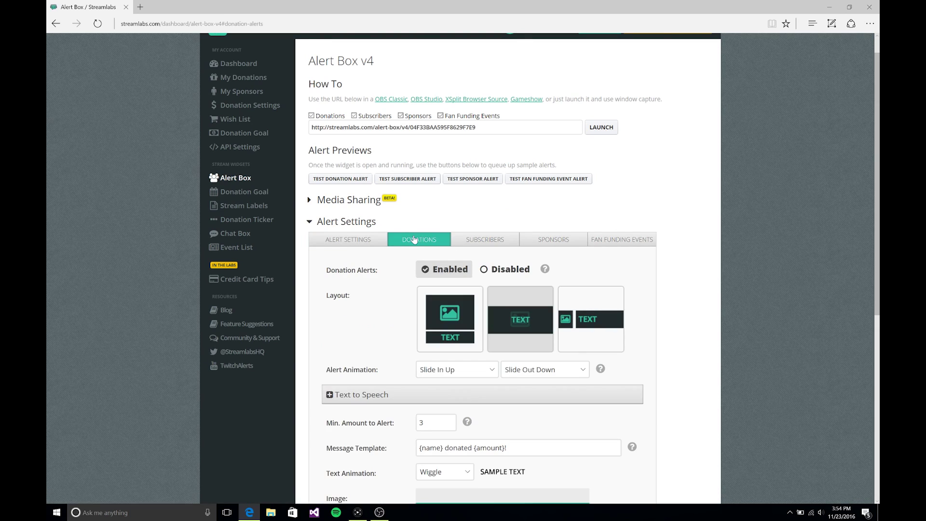
click(485, 238)
click(574, 242)
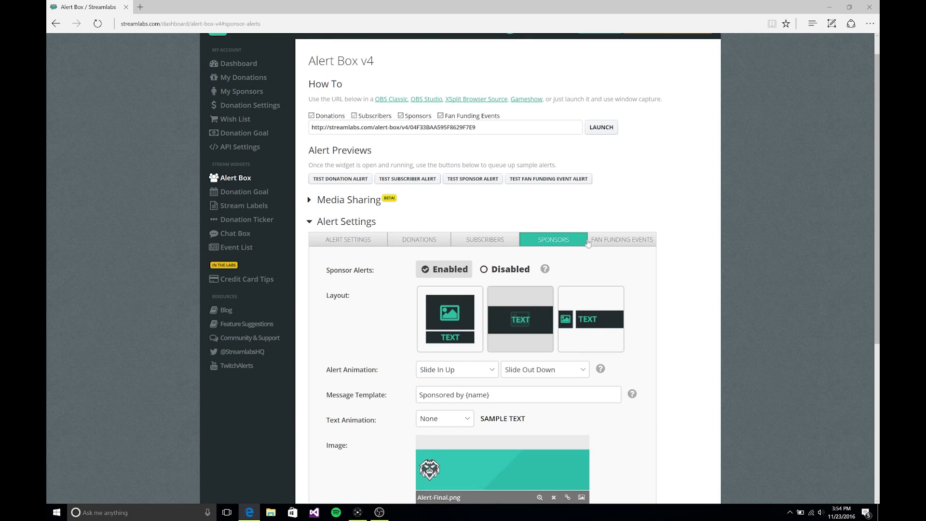
click(620, 243)
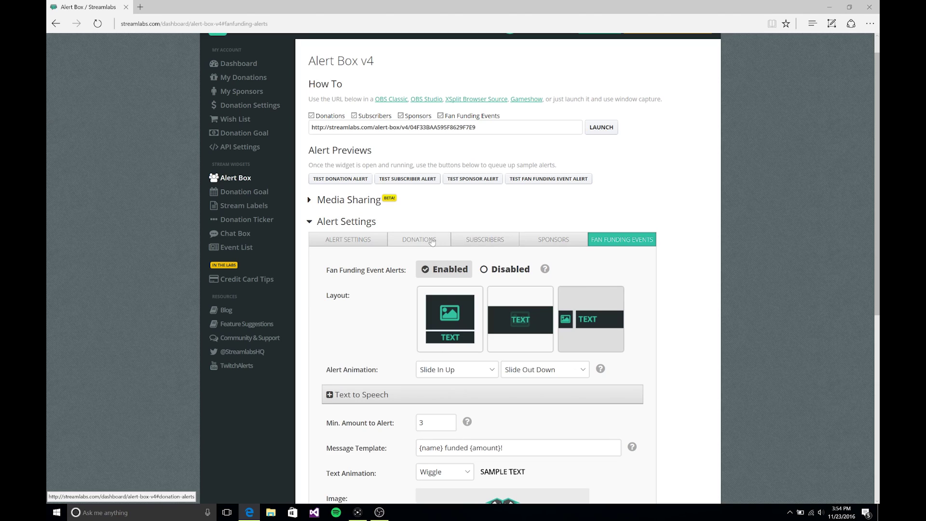
click(497, 241)
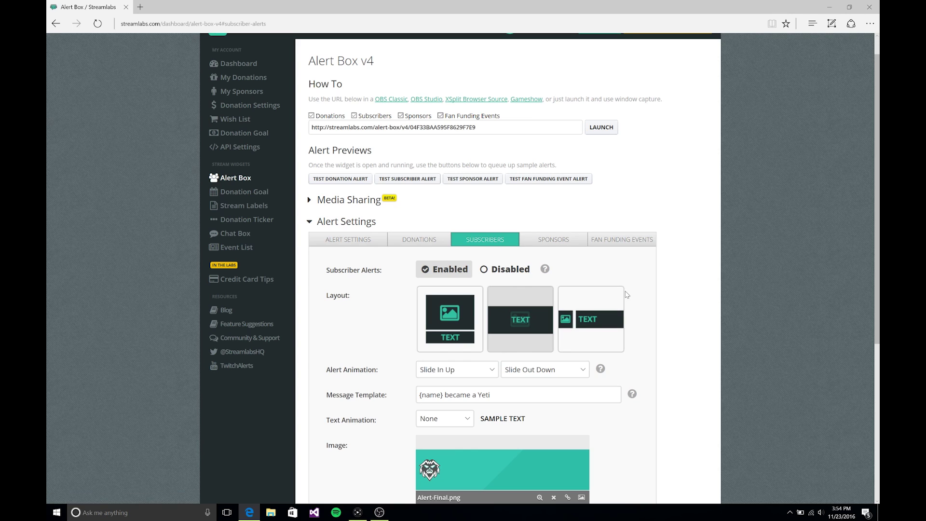
scroll(627, 292, down, 4)
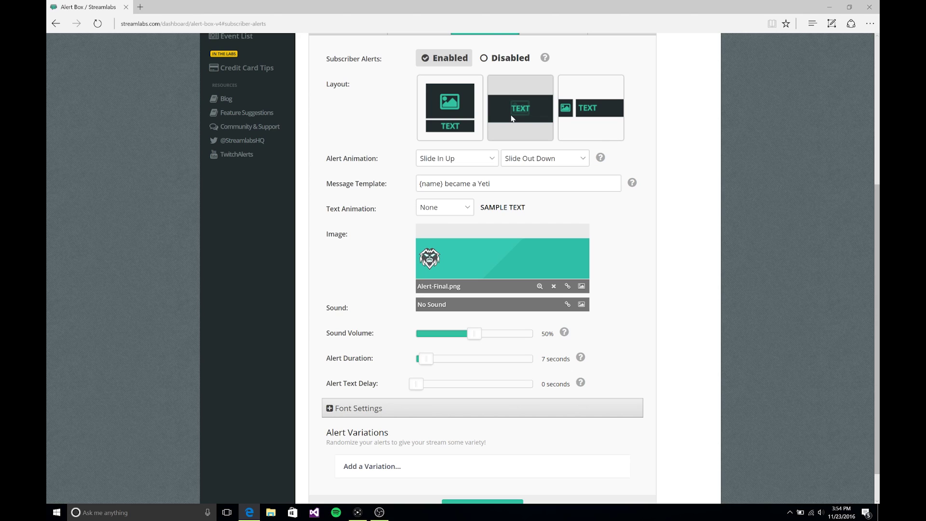
click(492, 160)
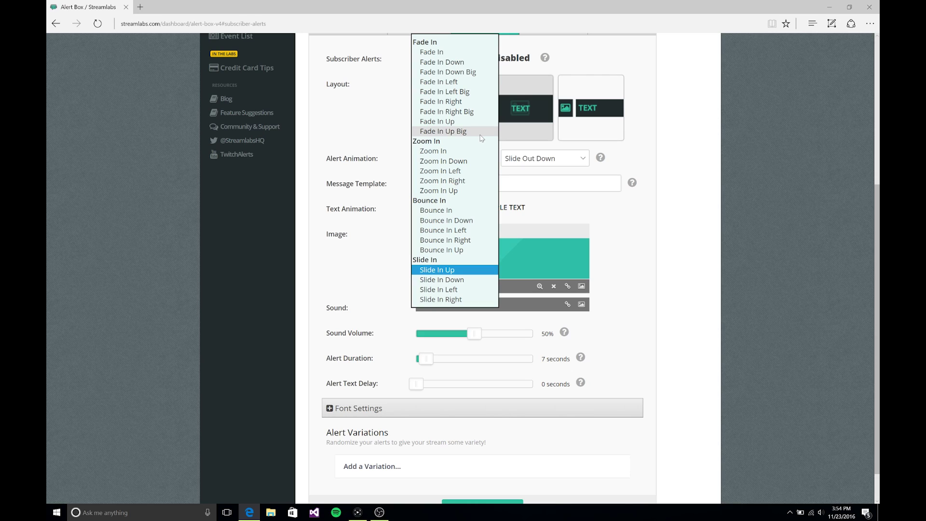
click(437, 267)
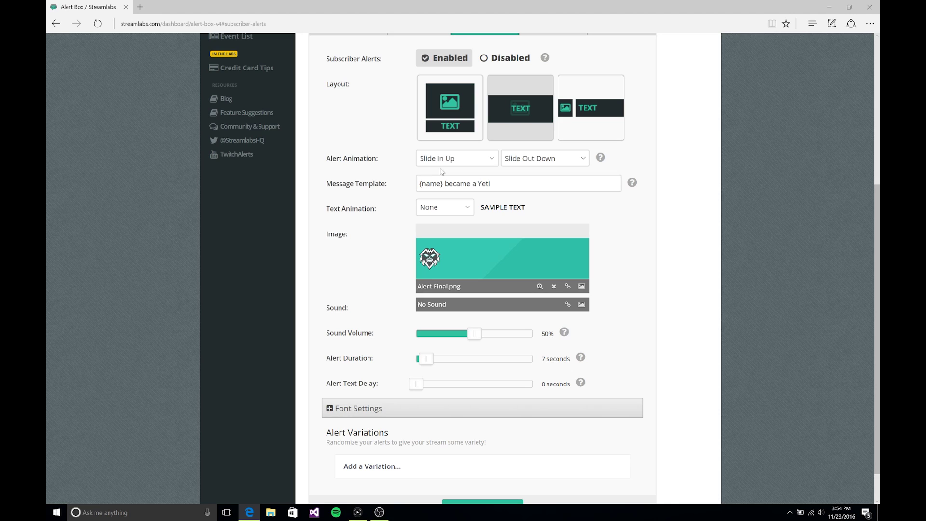
click(542, 159)
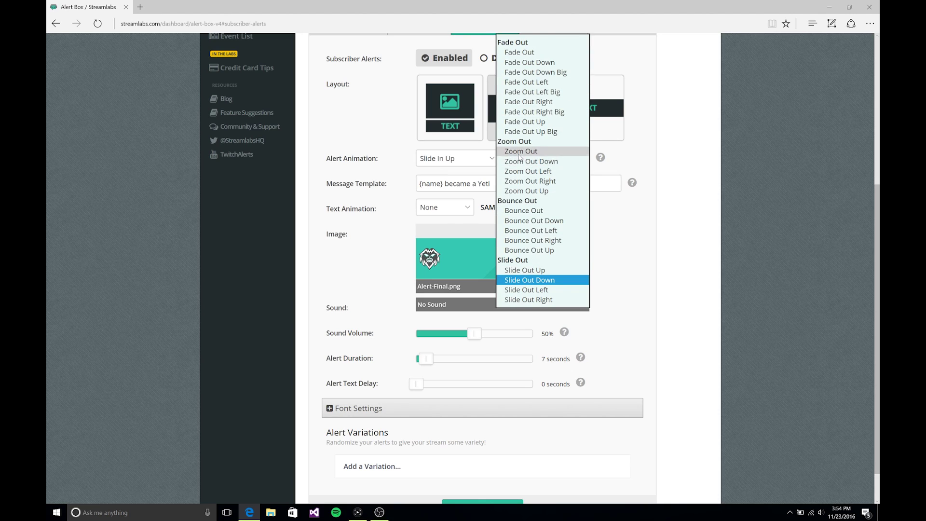
click(519, 151)
click(519, 159)
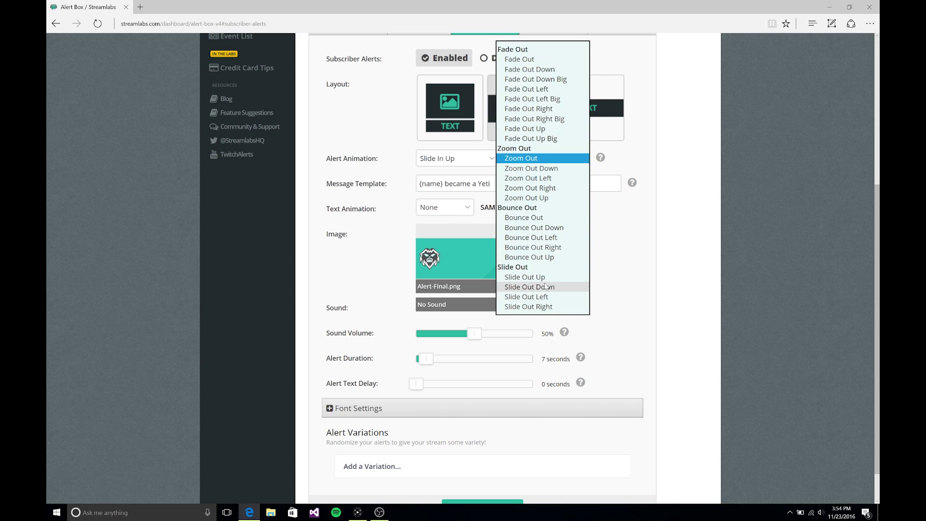
click(544, 287)
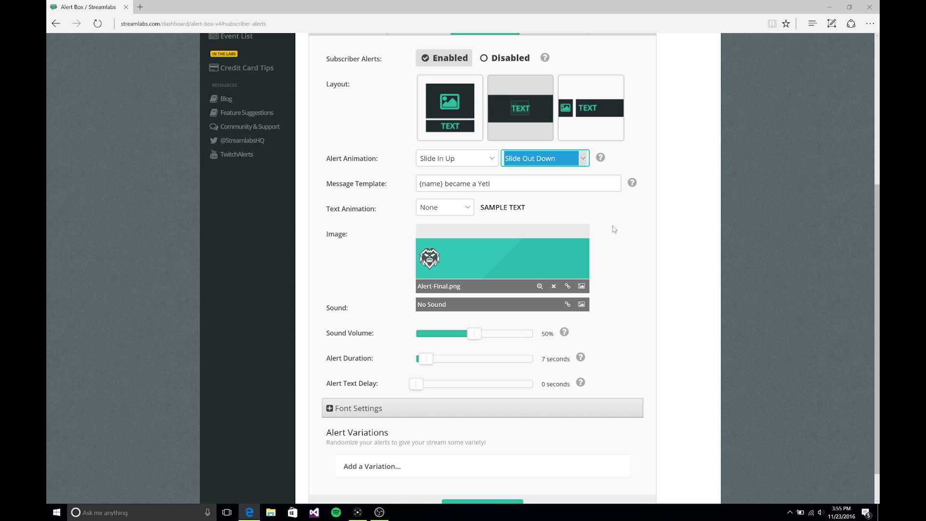
click(509, 187)
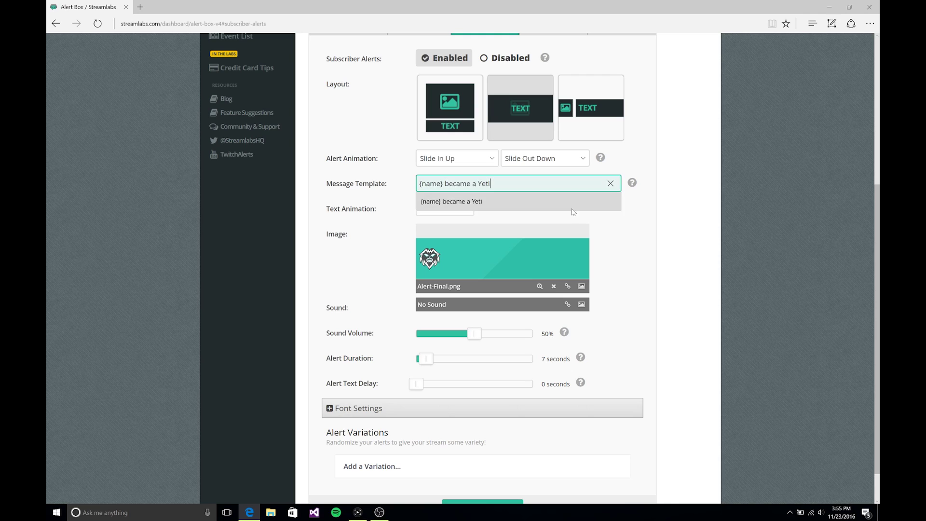
click(611, 242)
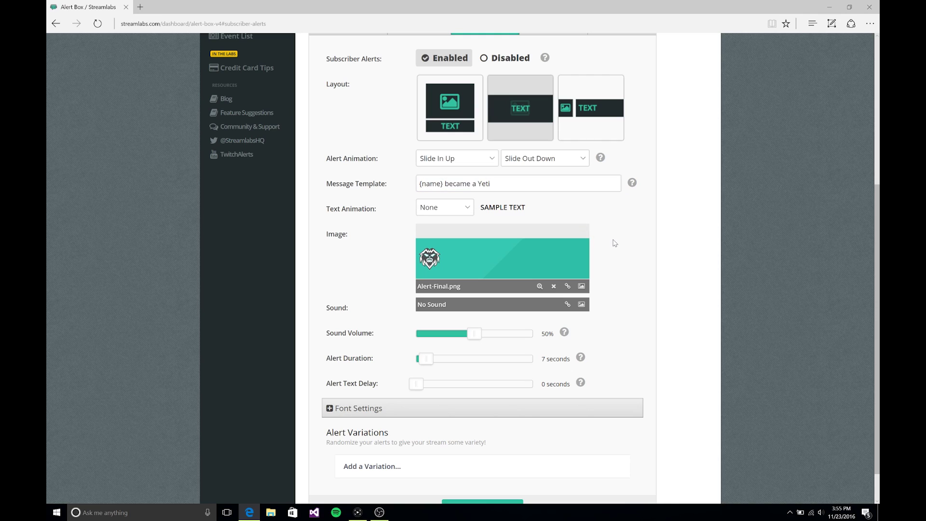
click(462, 208)
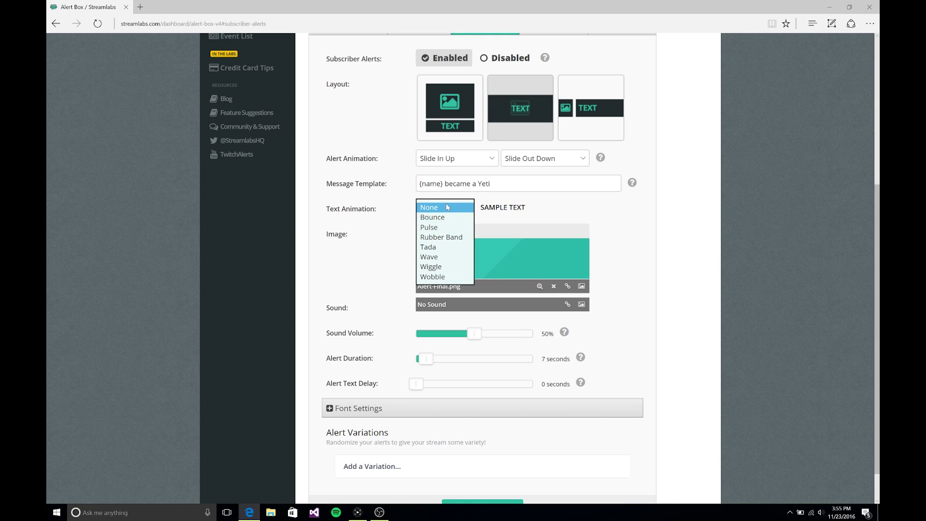
click(568, 220)
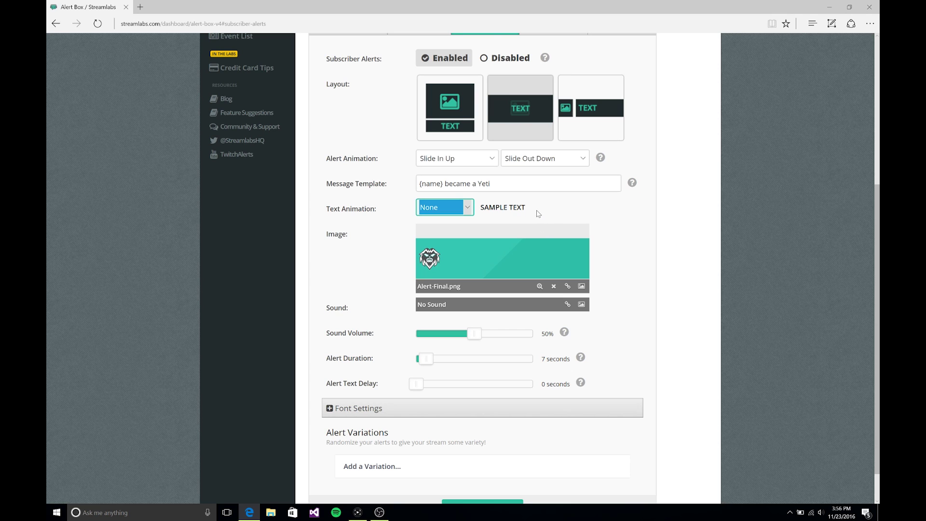
scroll(630, 308, up, 5)
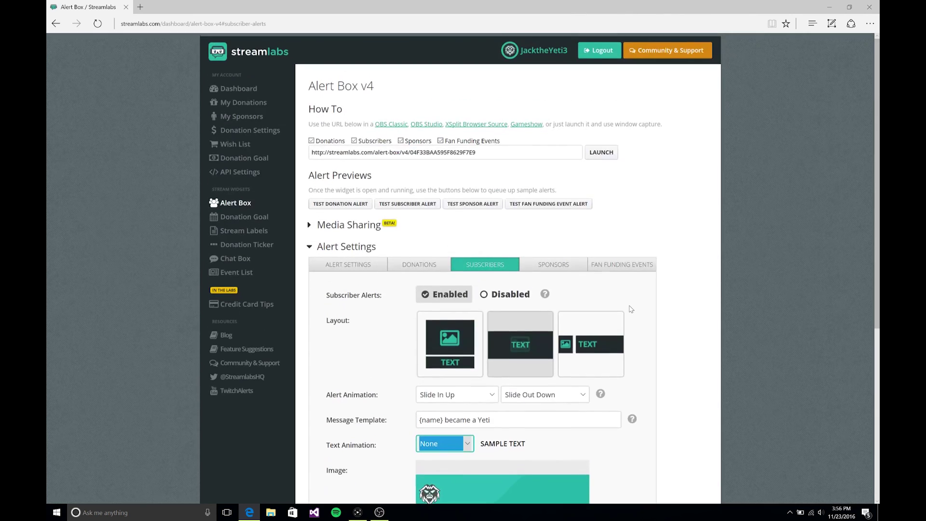
scroll(631, 309, down, 5)
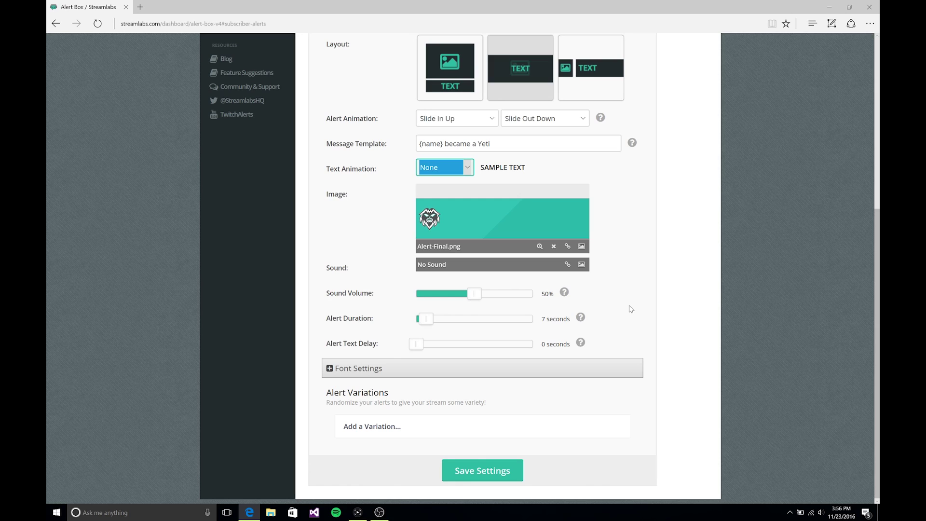
click(581, 246)
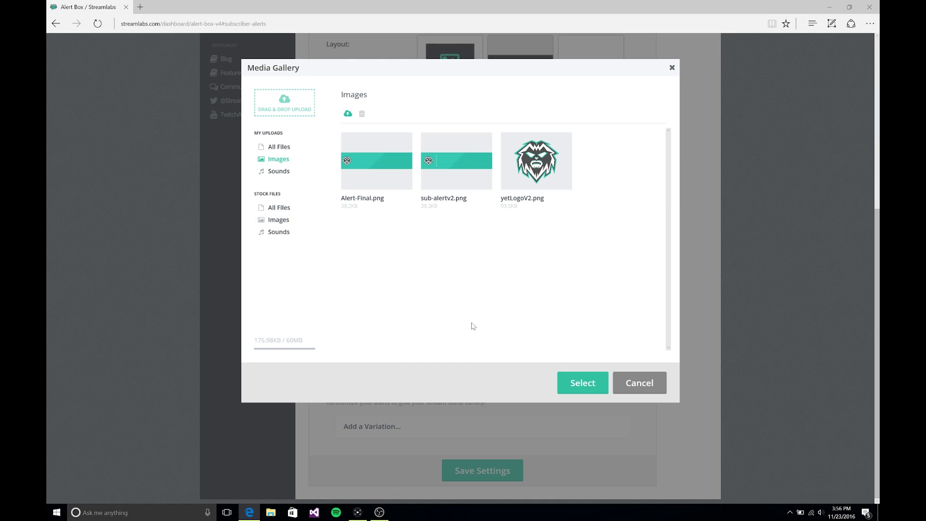
click(644, 383)
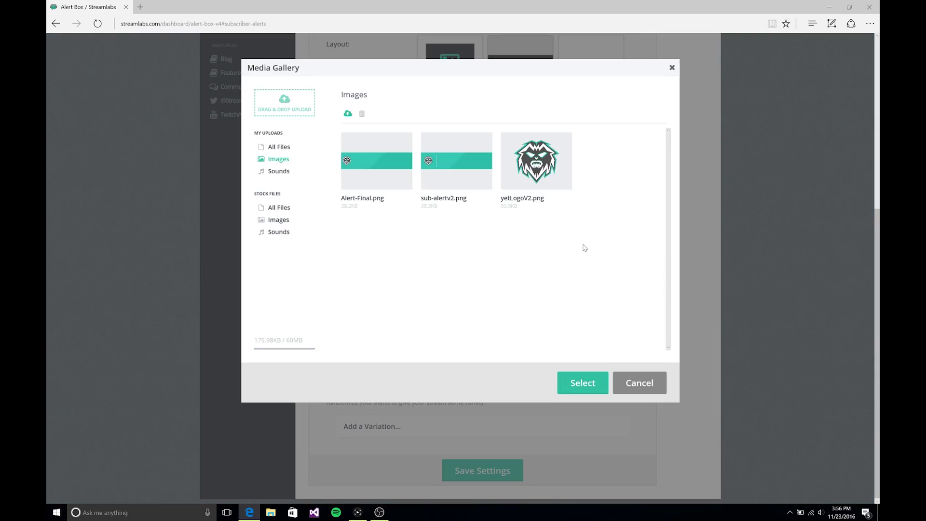
click(581, 246)
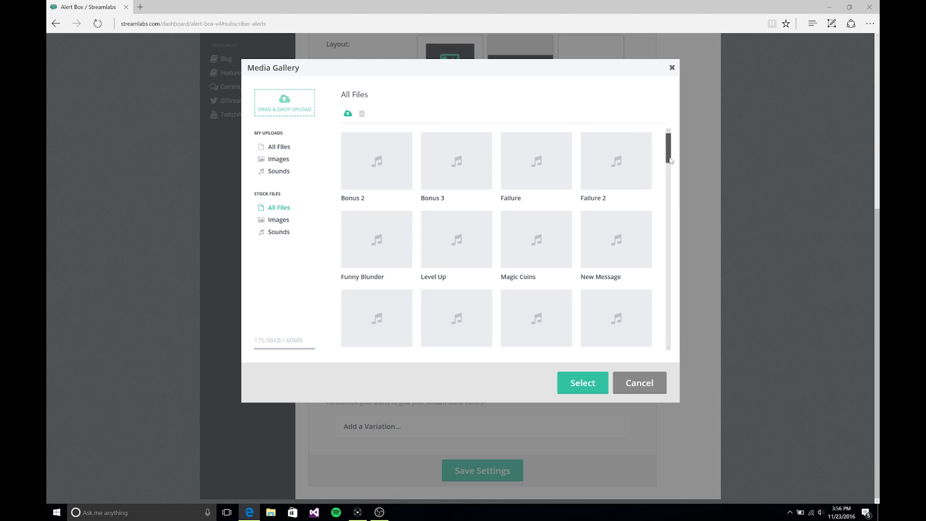
drag(669, 161, 681, 334)
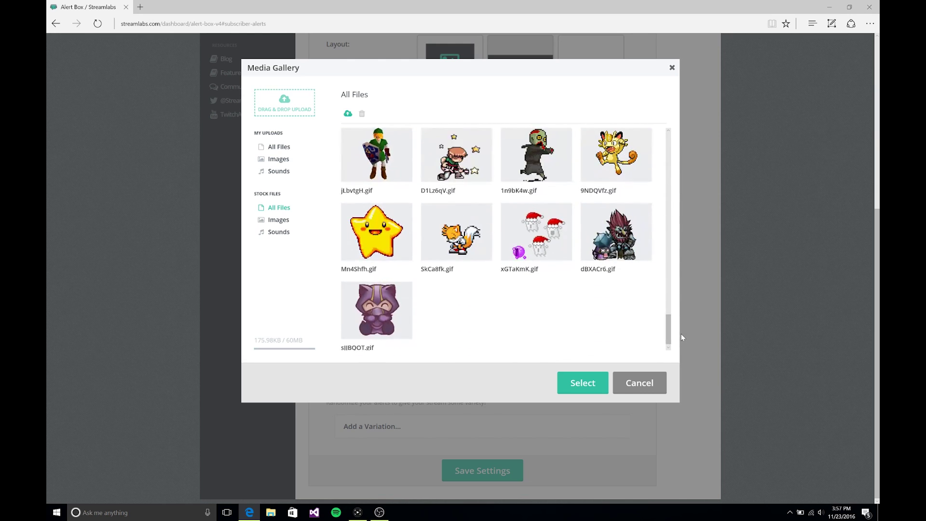
click(640, 386)
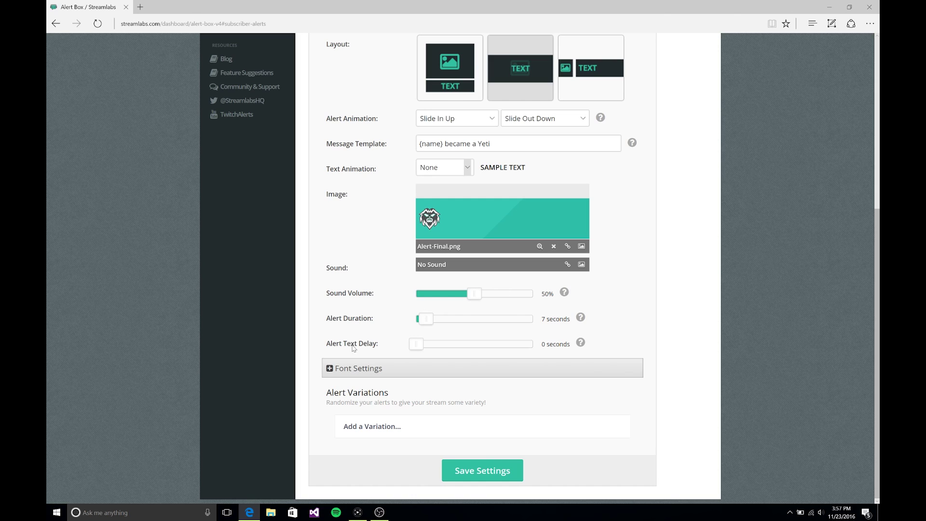
Expand the subscriber alert's font settings, then save the subscriber alert settings.
click(437, 367)
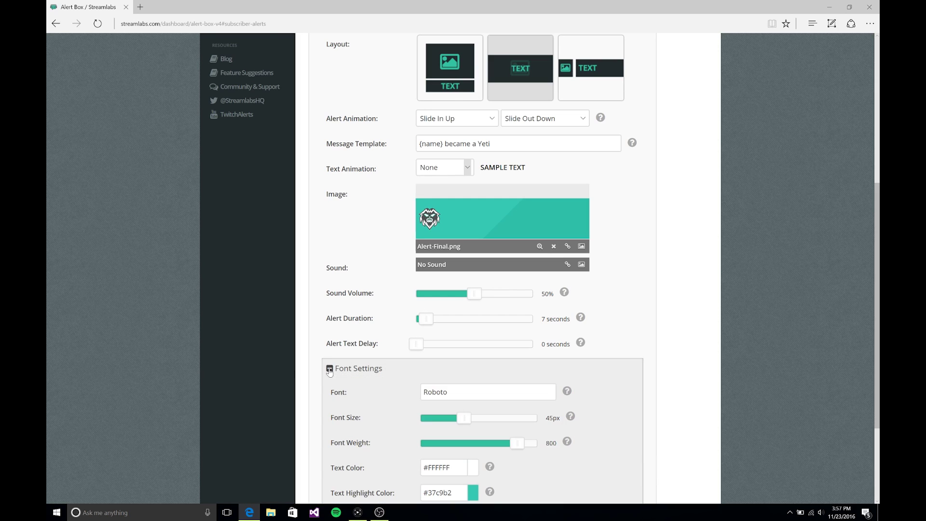
scroll(746, 406, down, 3)
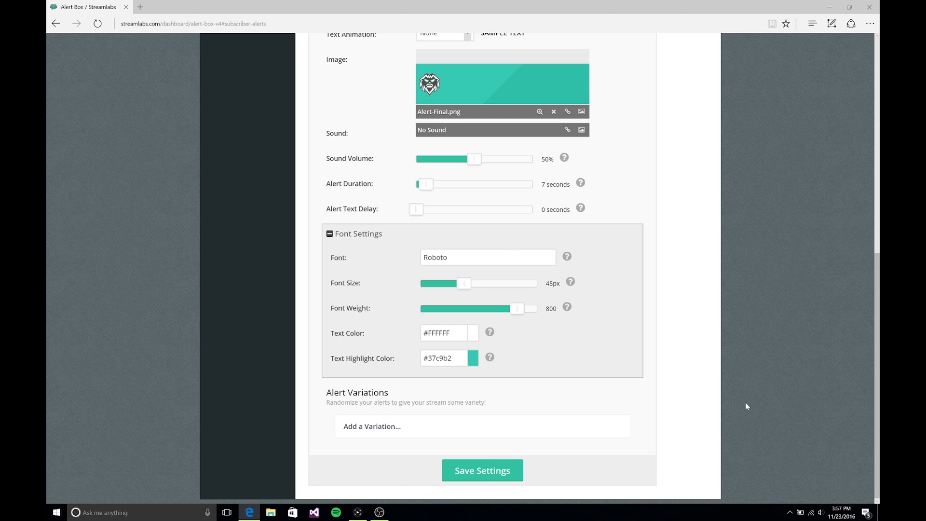
click(500, 472)
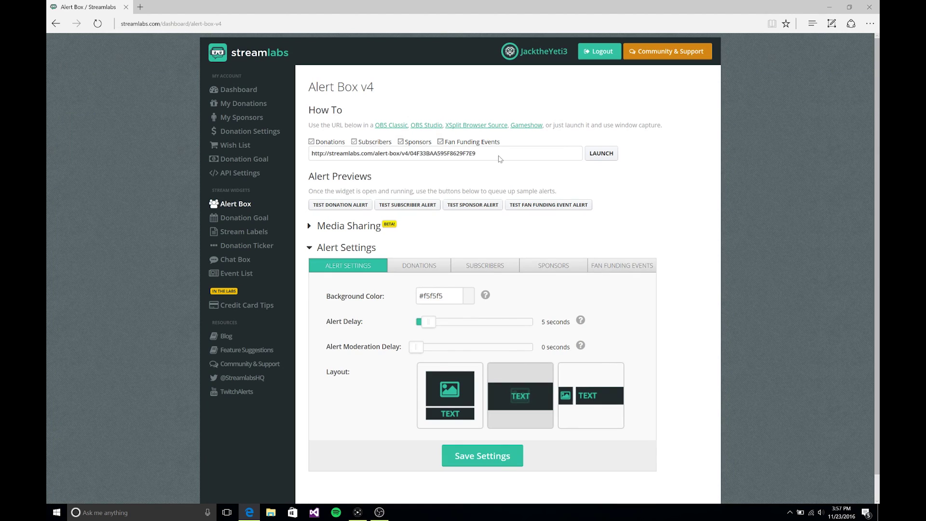
Launch the Alert Box widget and snap it beside the dashboard window.
click(498, 154)
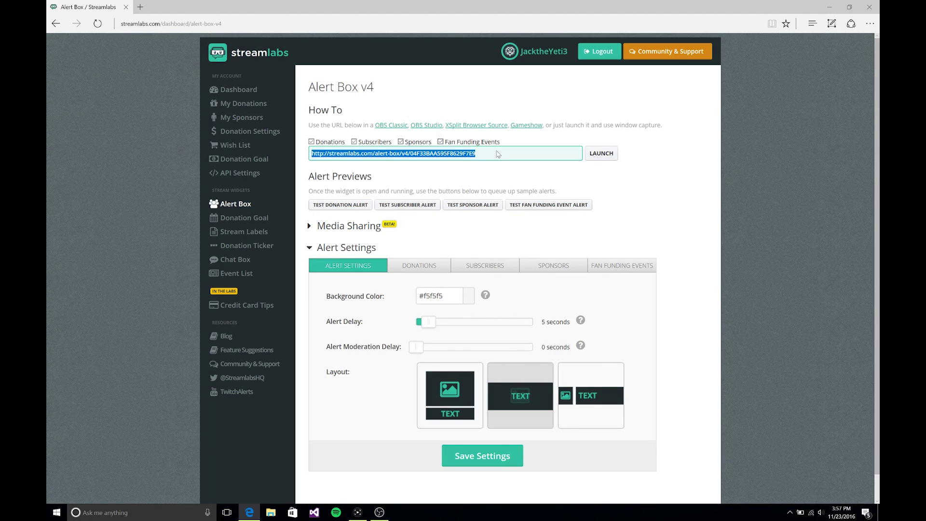
click(602, 153)
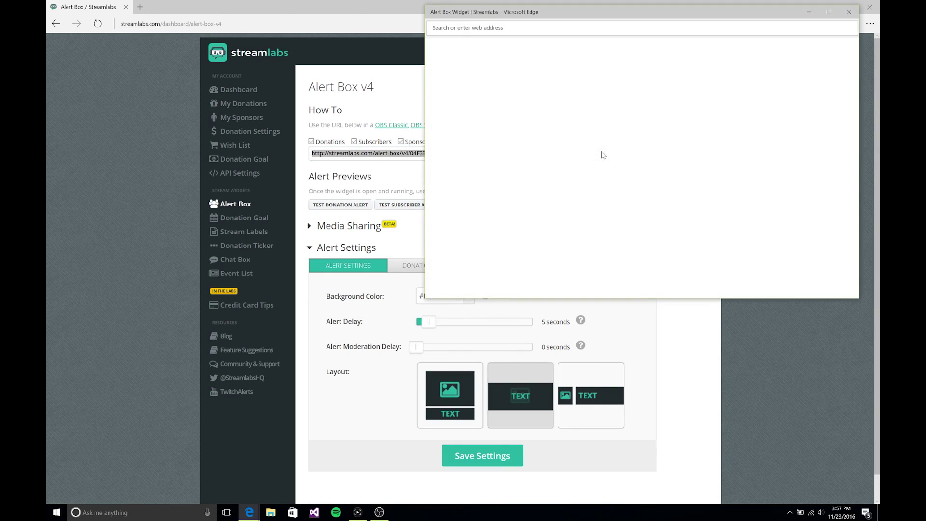
drag(484, 13, 501, 45)
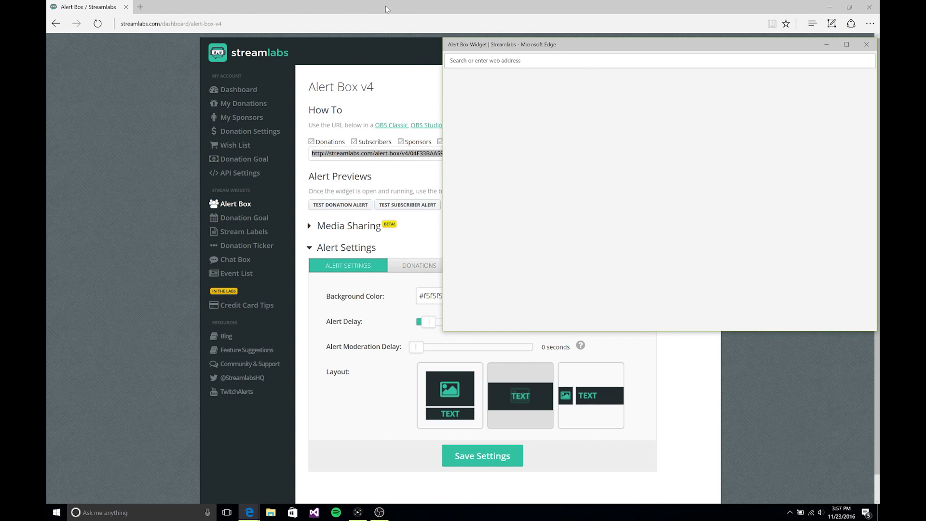
drag(386, 9, 47, 111)
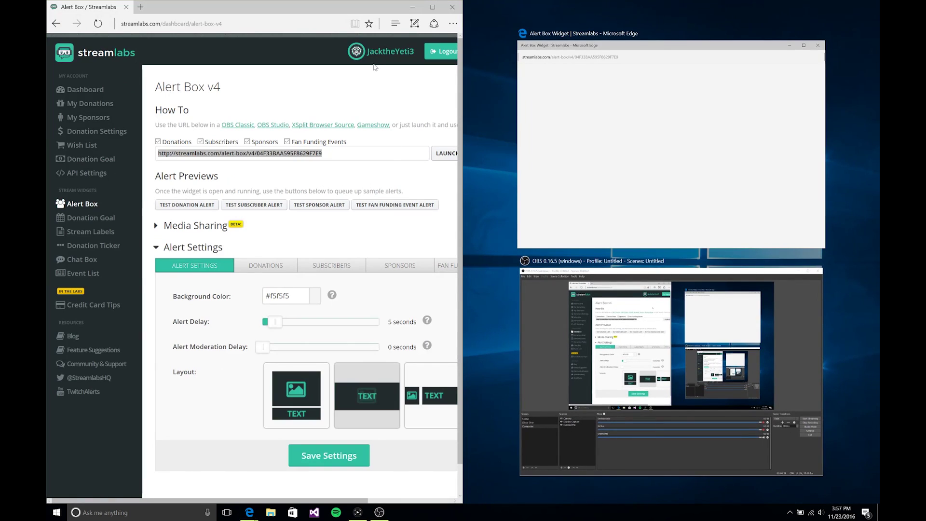
click(587, 128)
click(385, 187)
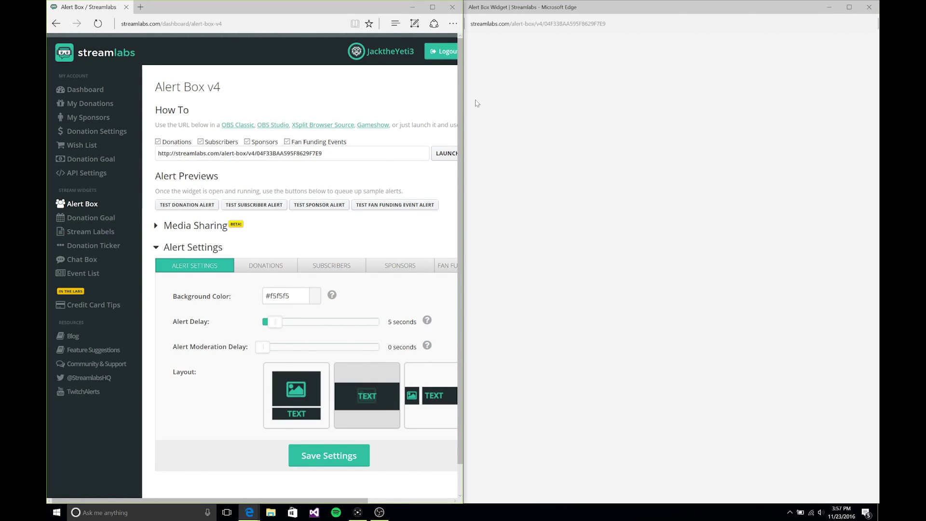
Close the widget window, restore the dashboard window and relaunch the Alert Box widget.
click(868, 6)
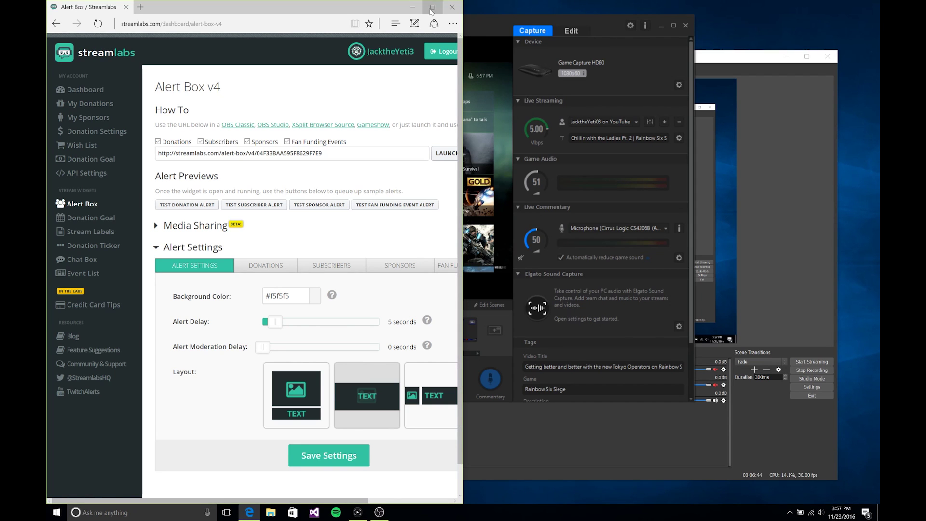
mouse_move(431, 13)
mouse_down()
mouse_move(470, 12)
mouse_move(453, 48)
mouse_move(434, 4)
mouse_up()
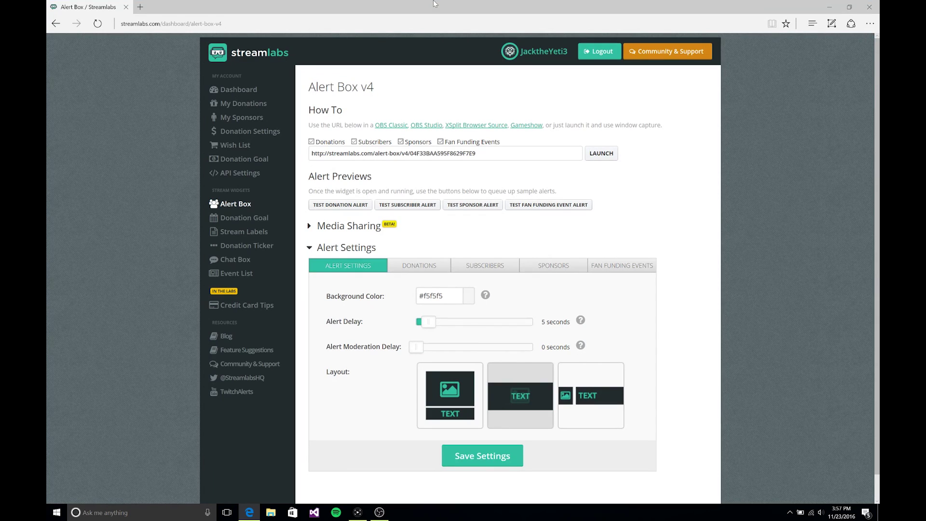
click(591, 151)
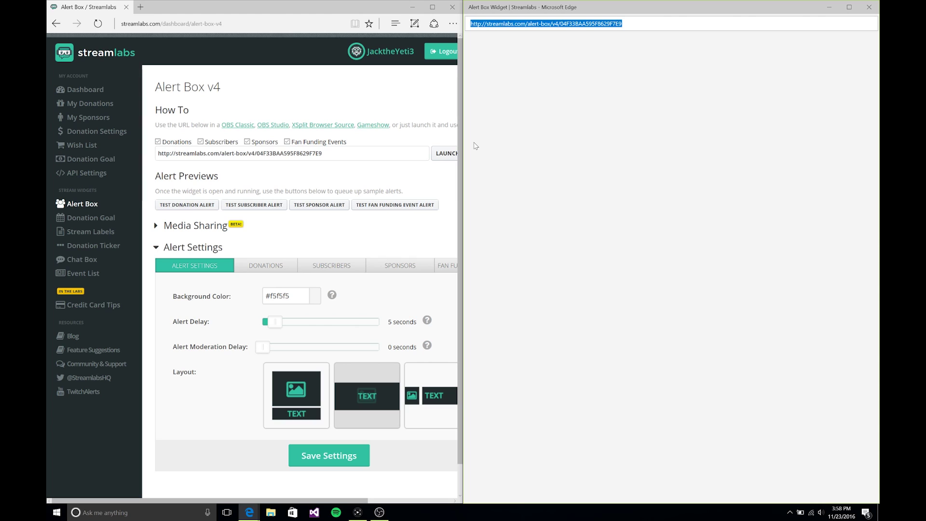
Fire a test subscriber alert, then go to the Event List widget page.
click(245, 206)
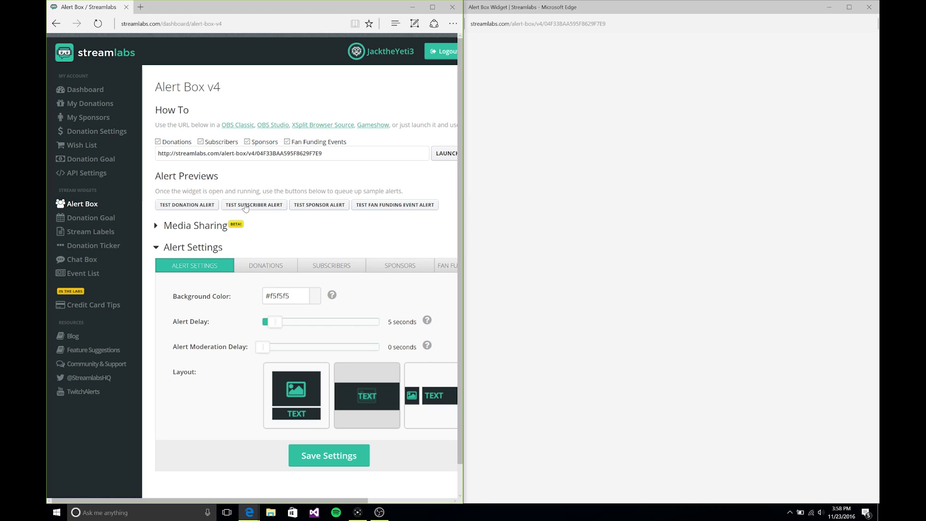
click(79, 274)
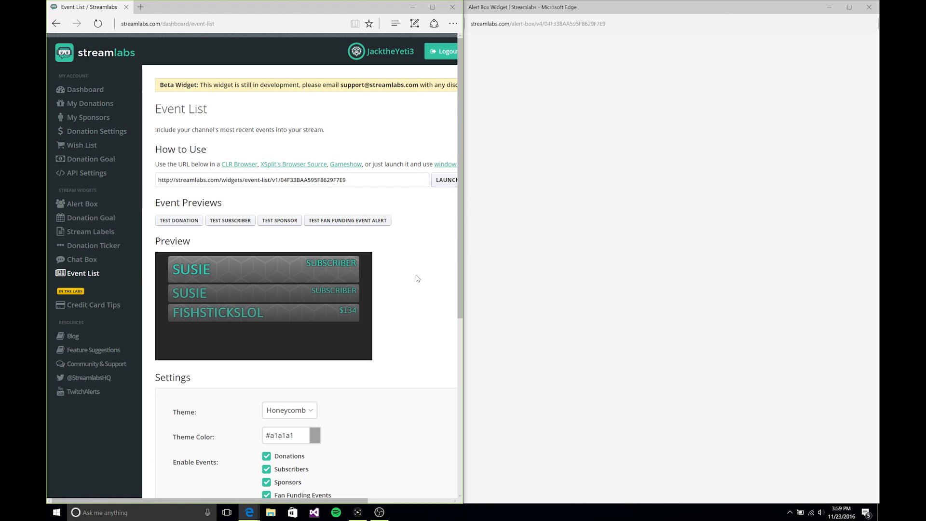
Launch the Event List widget in its own window on the right half of the screen.
scroll(415, 277, down, 6)
scroll(417, 279, up, 4)
scroll(417, 278, down, 4)
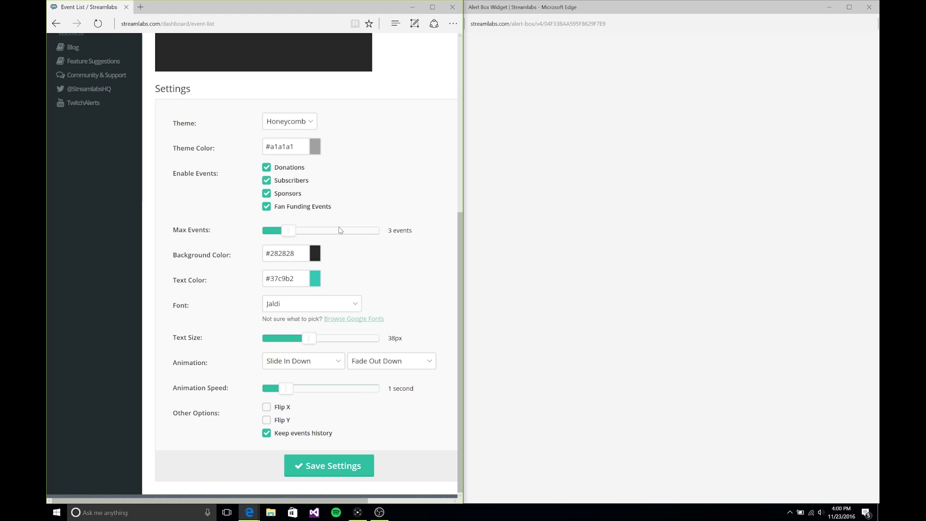
scroll(322, 398, up, 5)
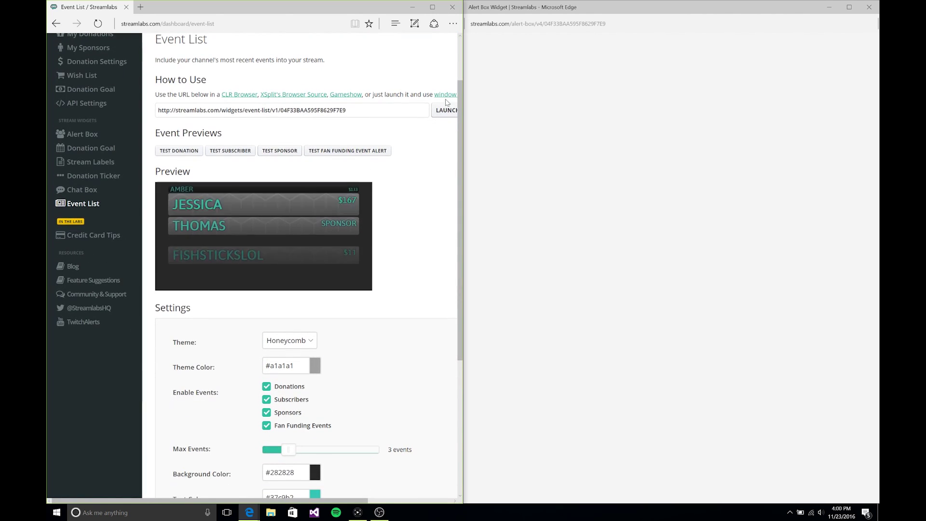
click(444, 110)
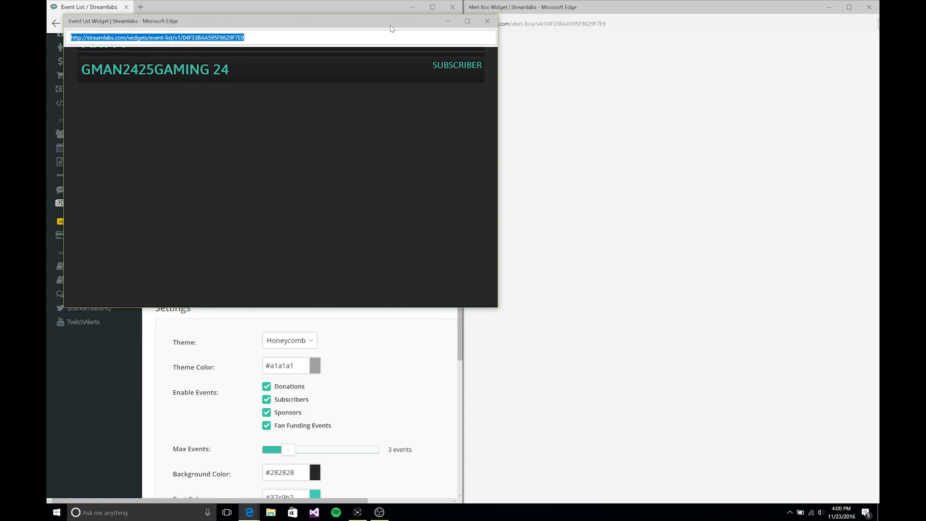
drag(392, 20, 879, 72)
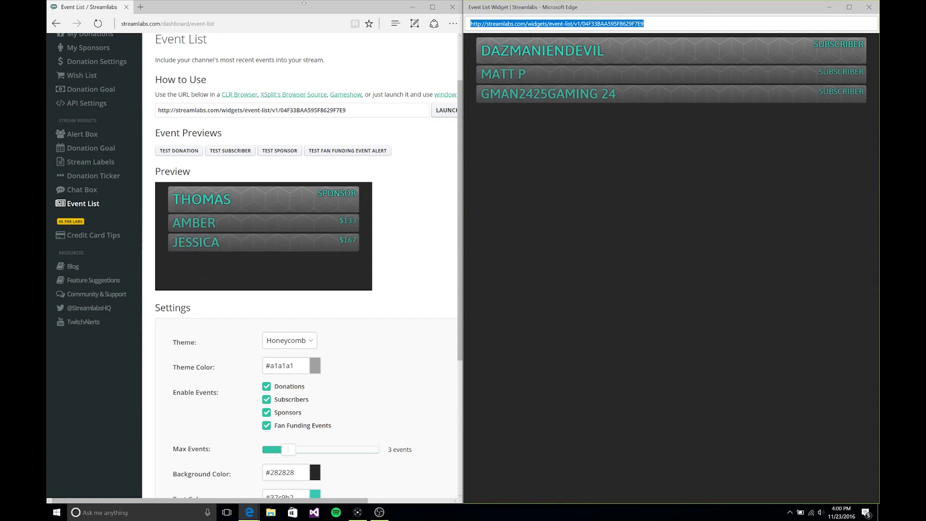
Send test subscriber, sponsor and donation events to the Event List, then bring up Game Capture HD.
click(227, 159)
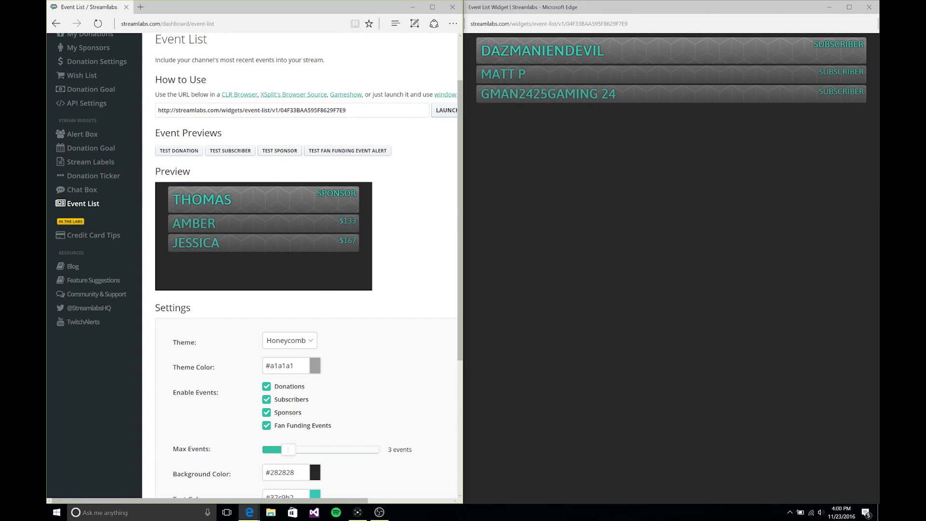
click(226, 153)
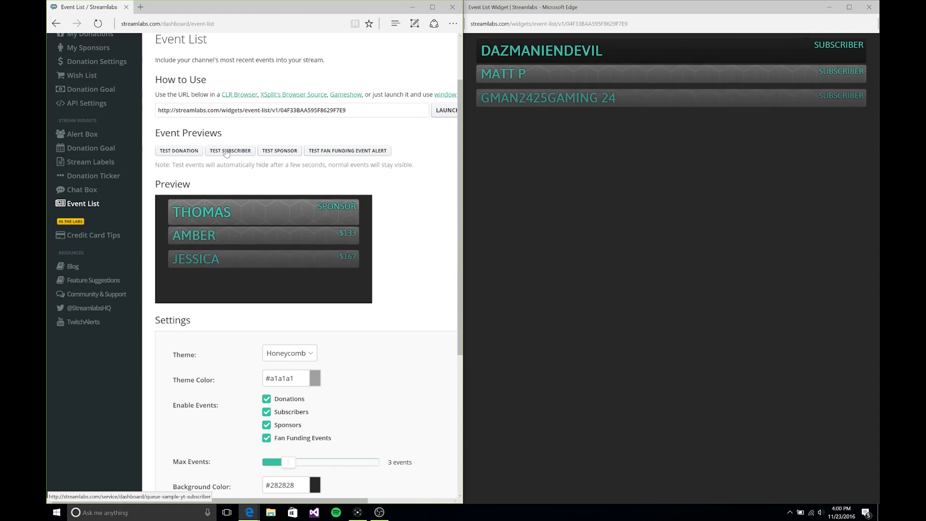
click(280, 152)
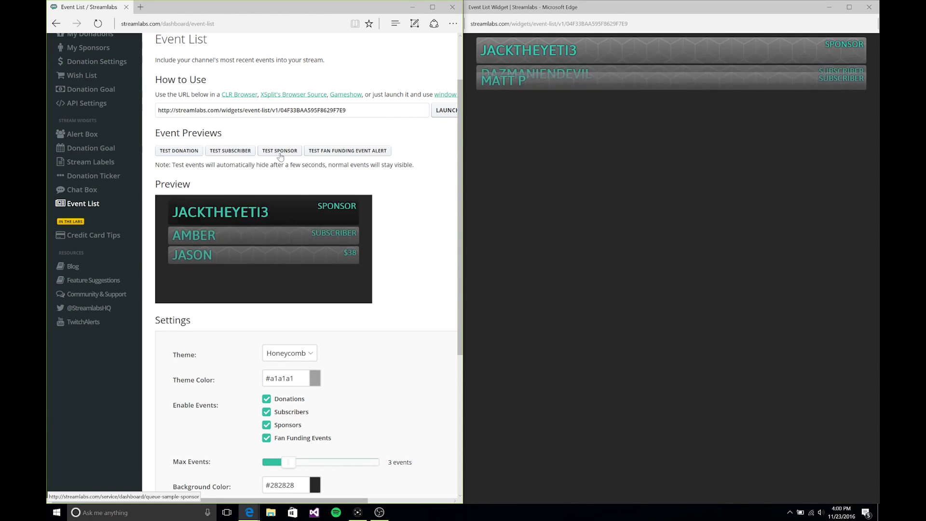
click(176, 151)
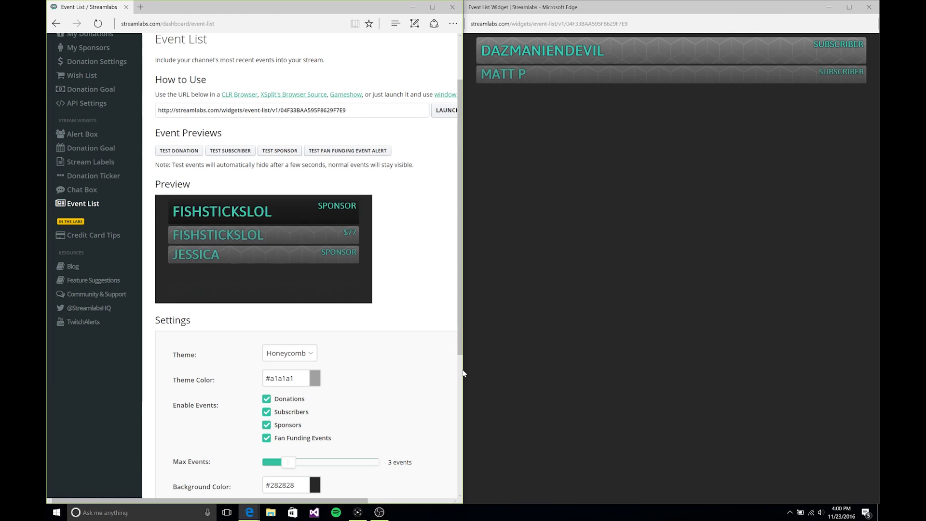
click(358, 513)
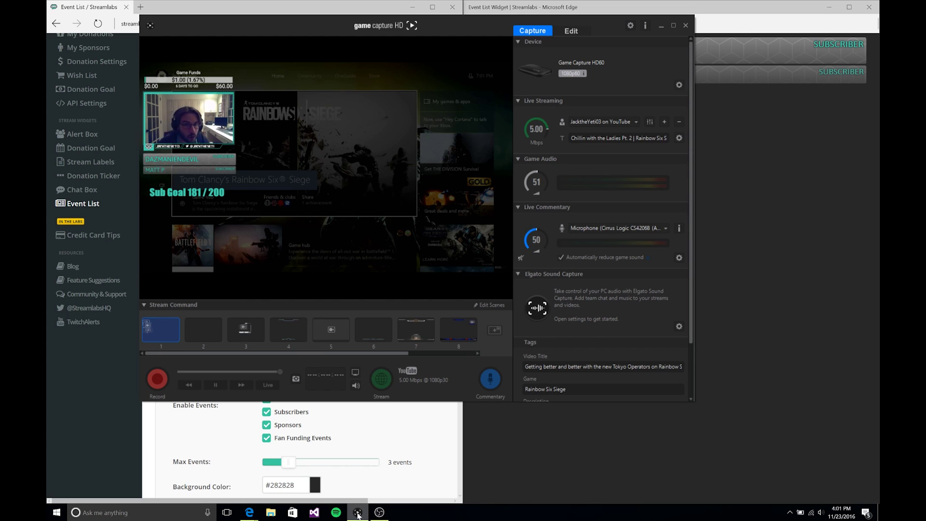
Start adding a web page source to the scene and copy the Event List widget URL.
click(498, 305)
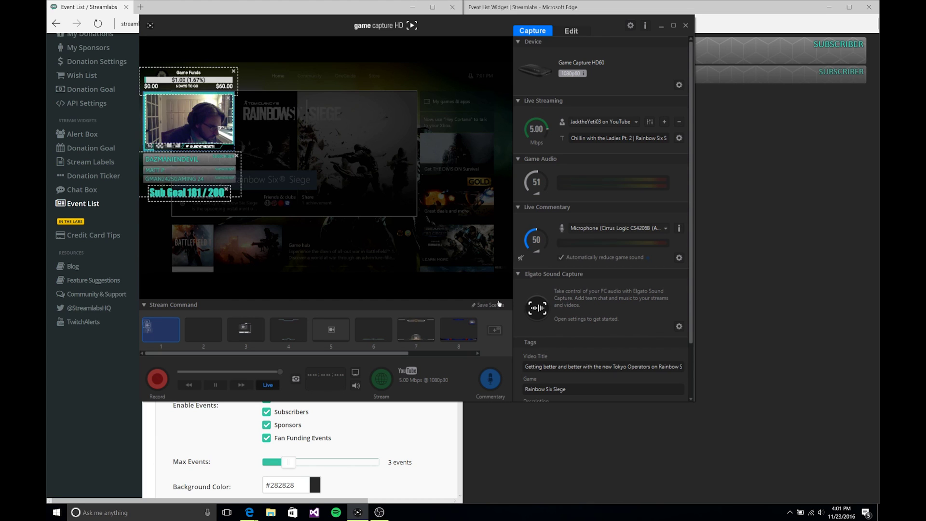
click(494, 328)
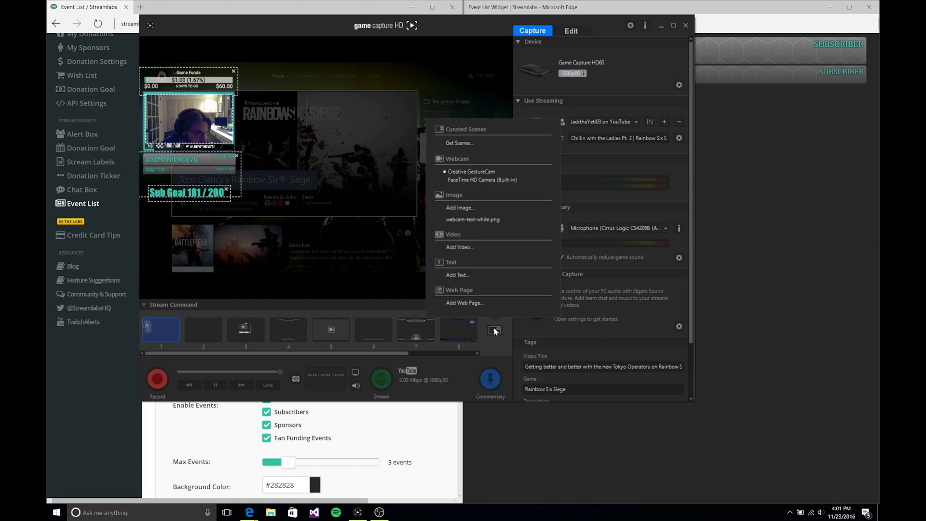
click(460, 300)
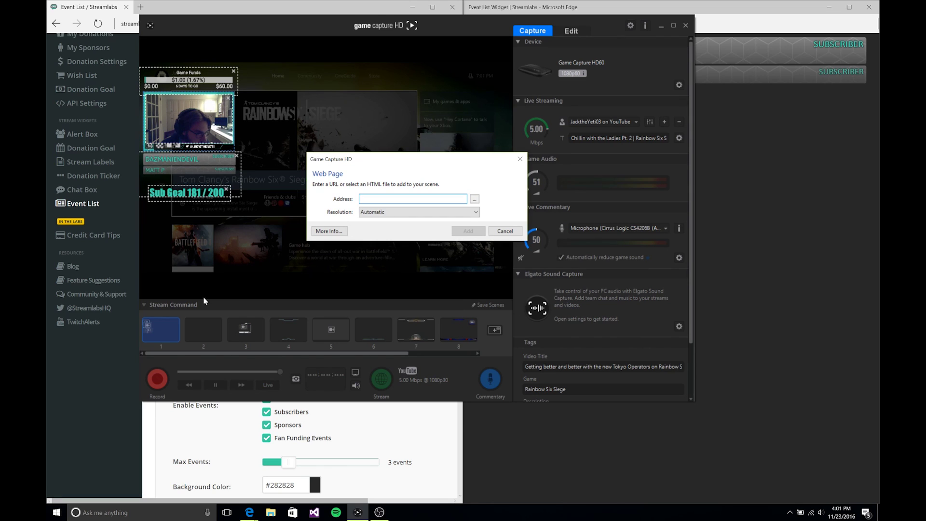
click(109, 438)
click(372, 114)
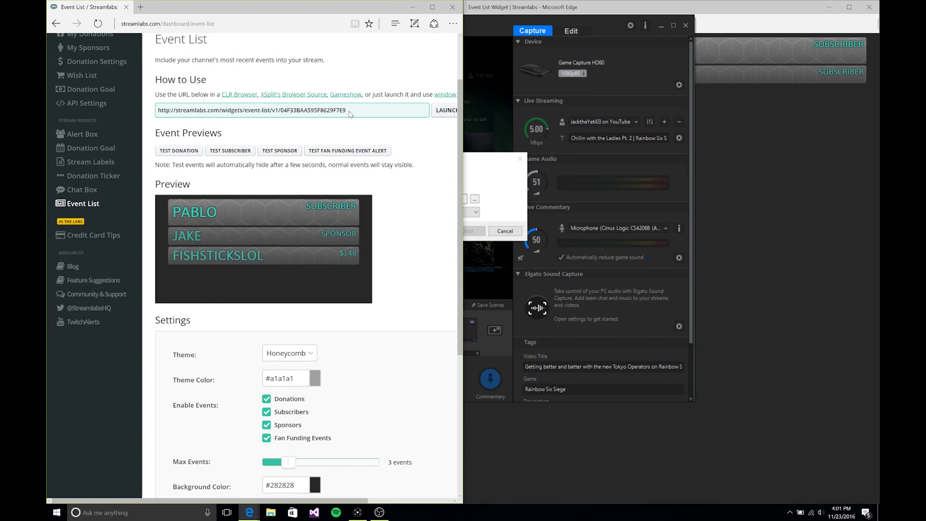
drag(372, 114, 155, 113)
key(ctrl+c)
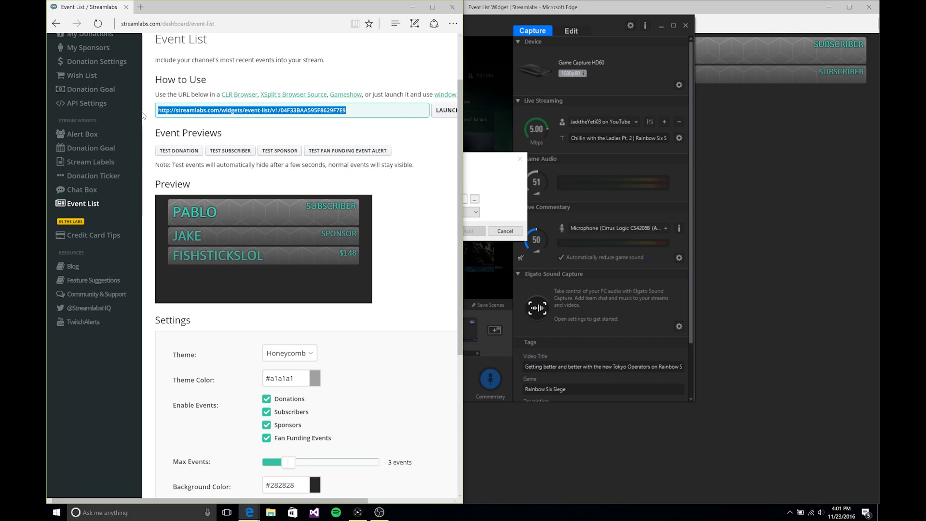
Paste the Event List URL as the web page source, add it and save the scenes.
click(515, 188)
key(ctrl+v)
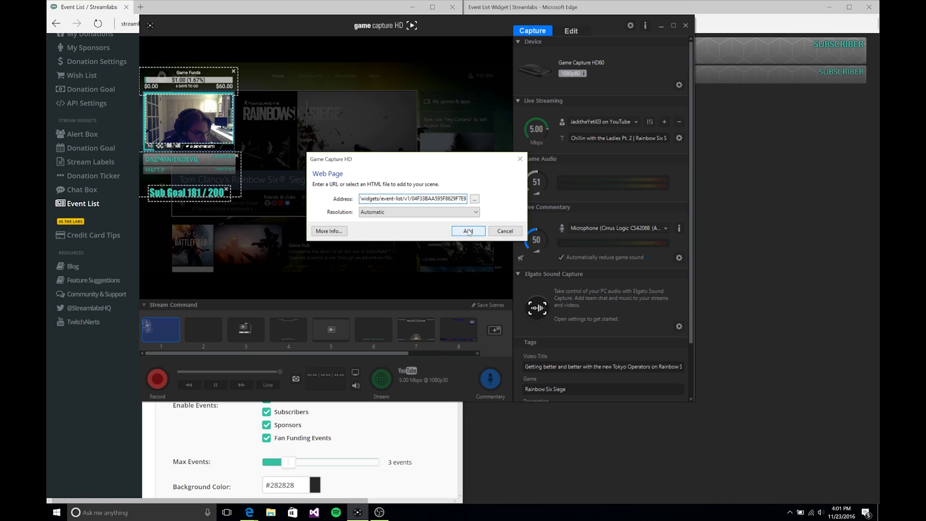
click(468, 232)
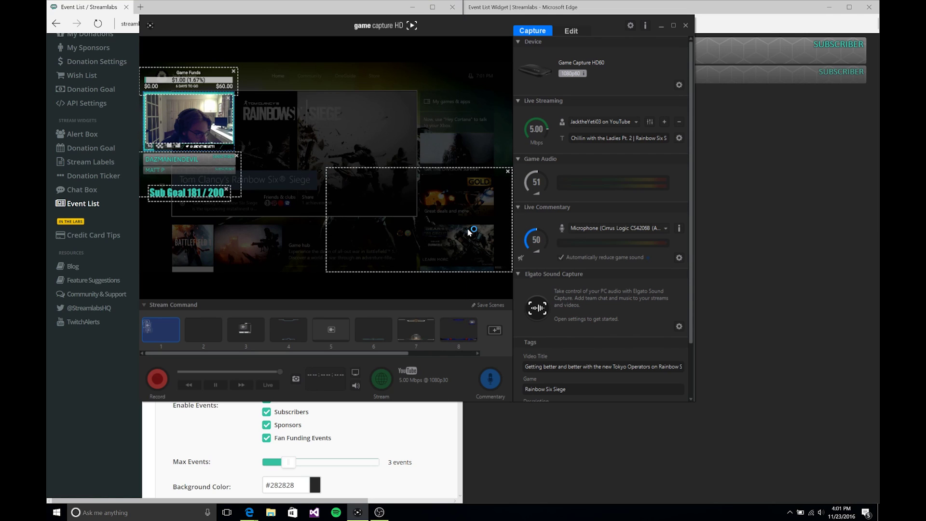
click(486, 306)
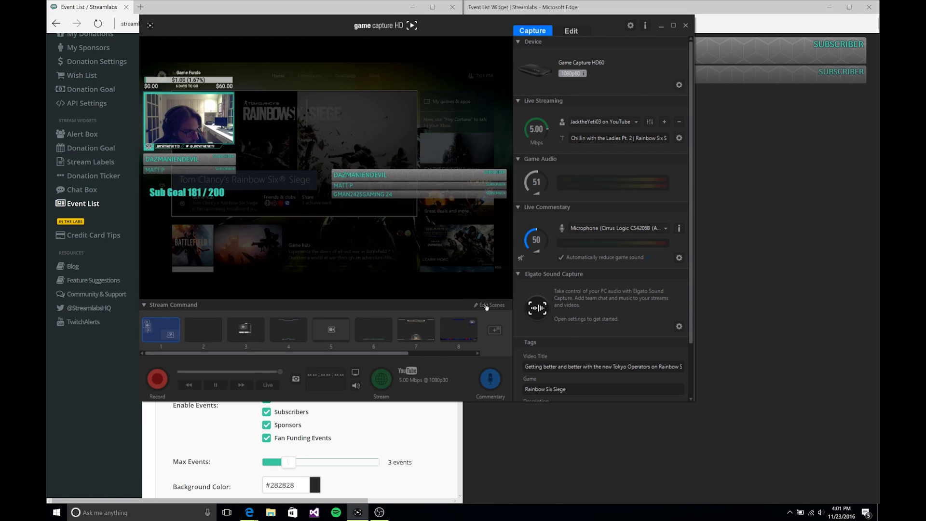